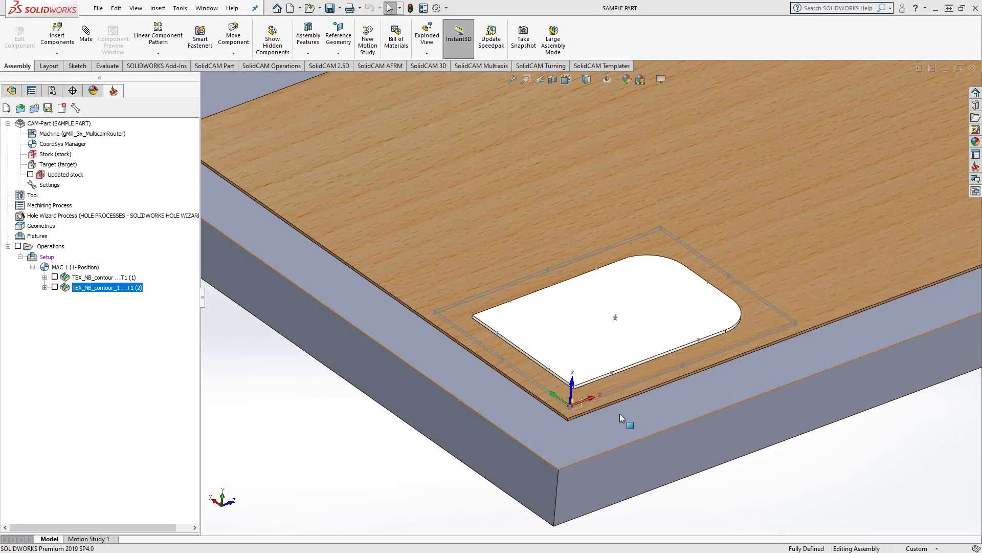
Open TBX_NB_contour, confirm its Temporary Bridges technology, and preview its contour chain on the part
click(87, 277)
double_click(87, 278)
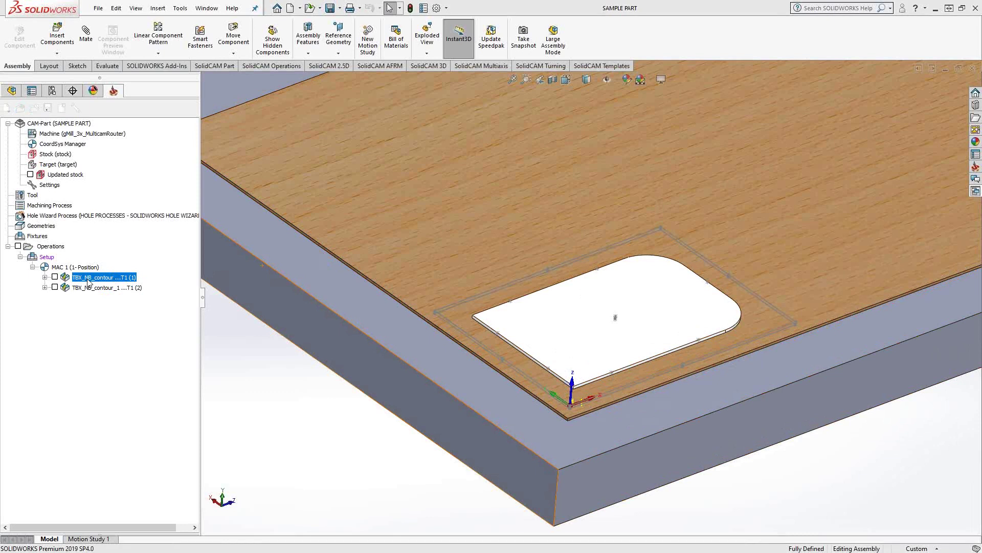
click(123, 169)
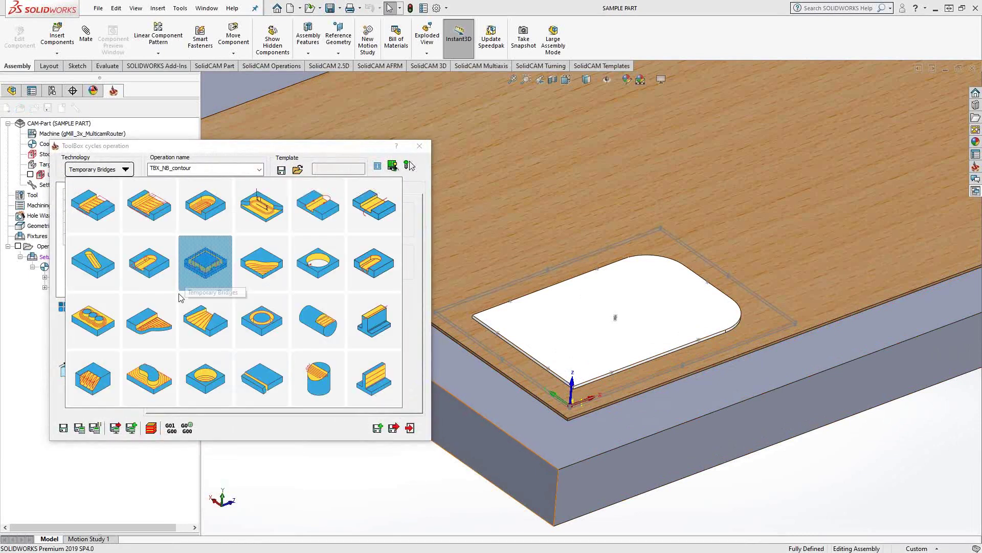
click(281, 147)
click(101, 190)
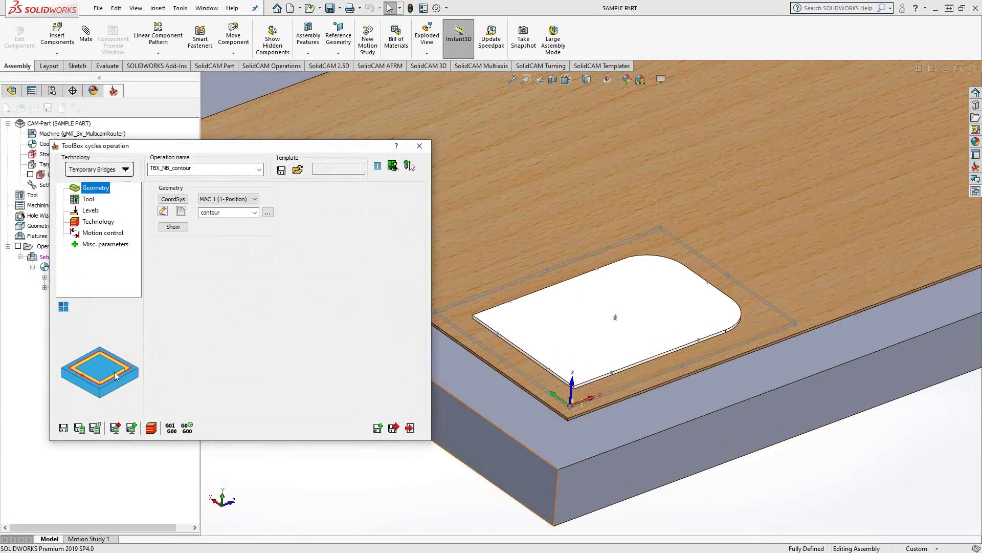
click(173, 226)
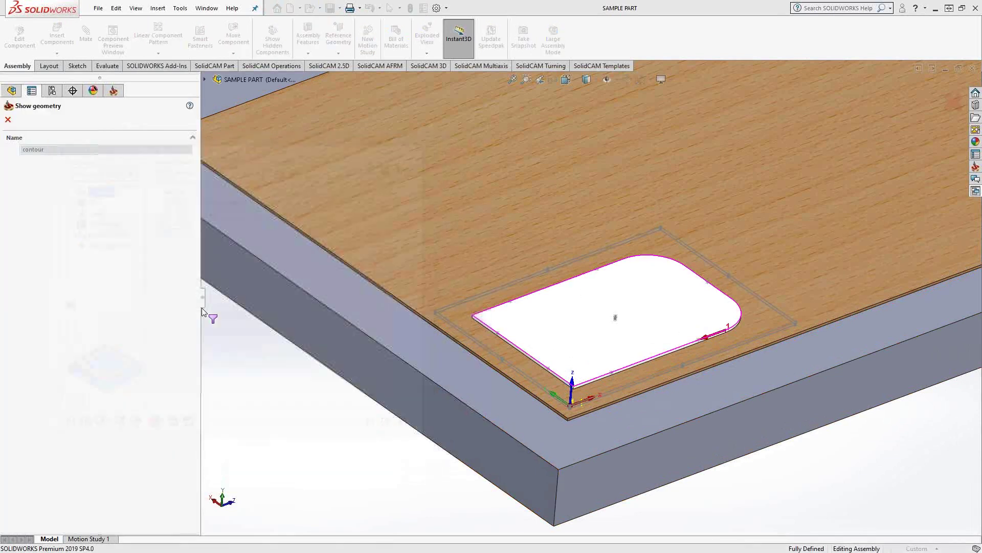
click(8, 120)
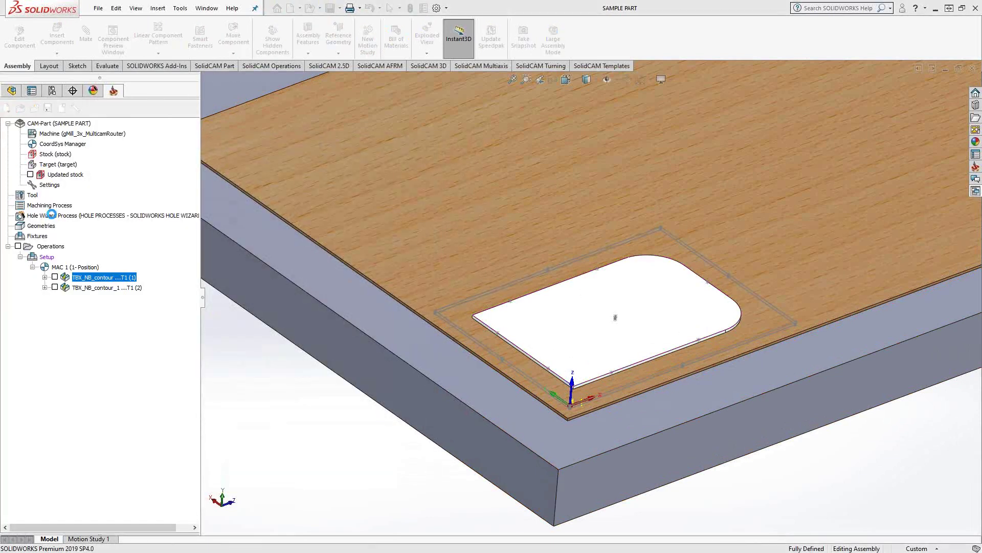
Review the operation's tool and its levels with the 0.25 milling depth
click(88, 200)
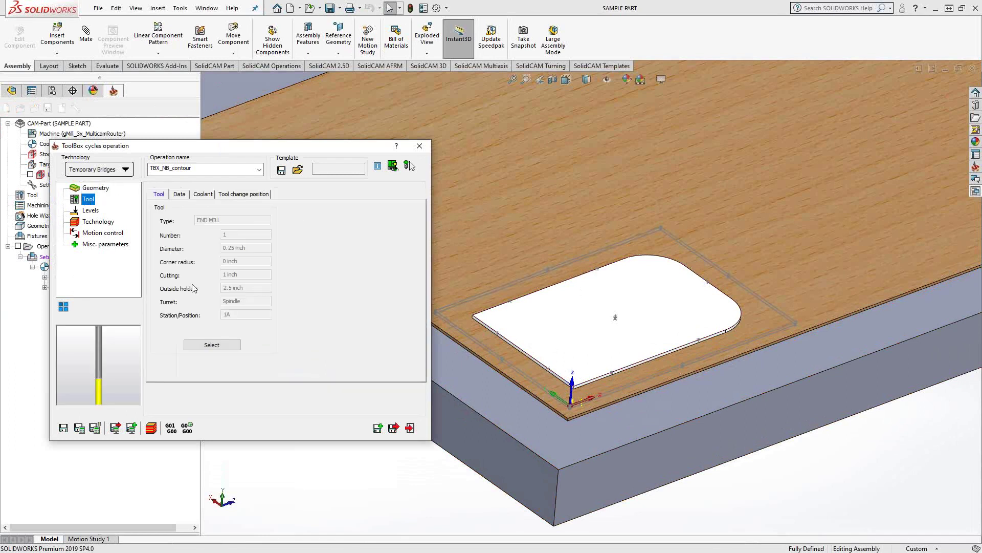
click(91, 211)
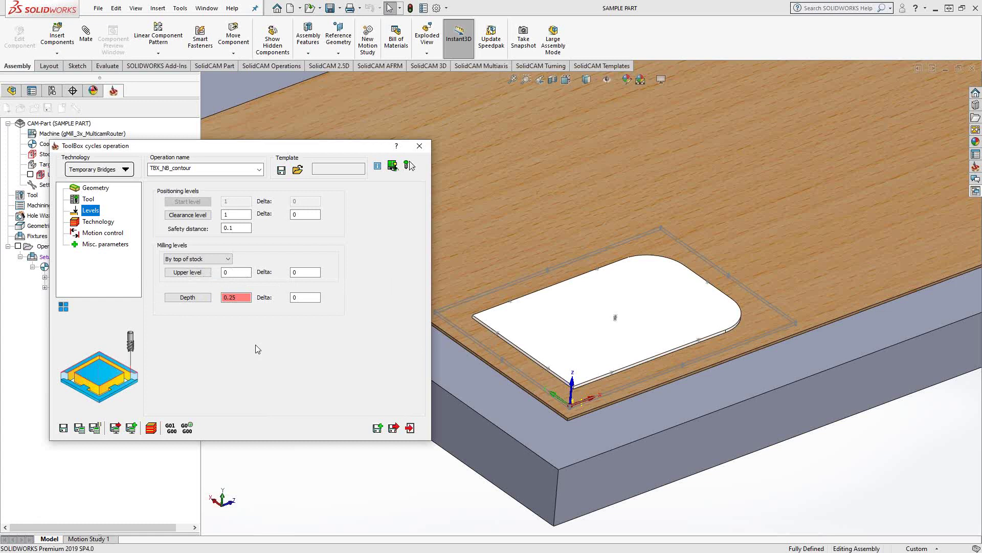
scroll(693, 373, up, 2)
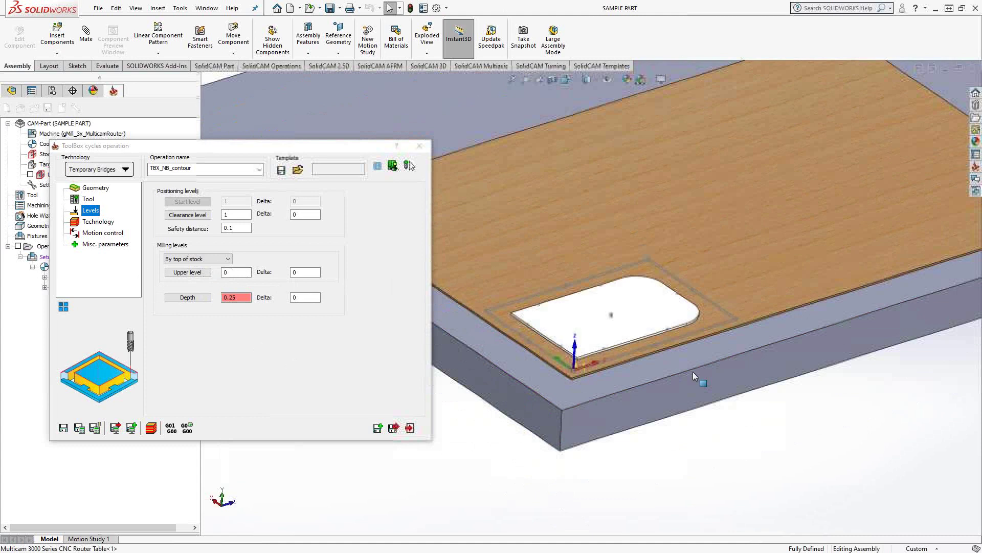
scroll(693, 376, up, 1)
scroll(568, 310, down, 3)
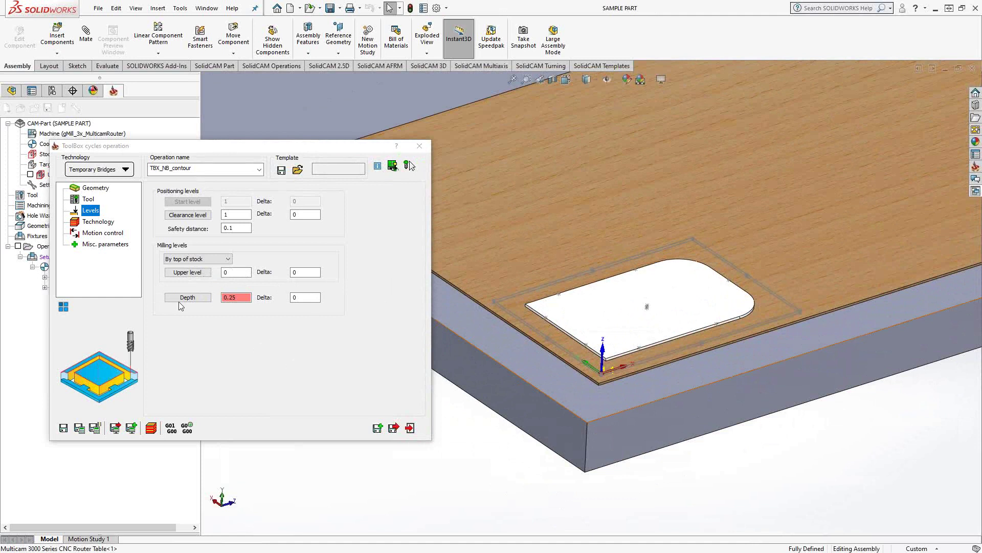
Try automatic placement of 6 bridges, revert to manual 0.125-wide, 0.25-thick bridges, and save
click(93, 223)
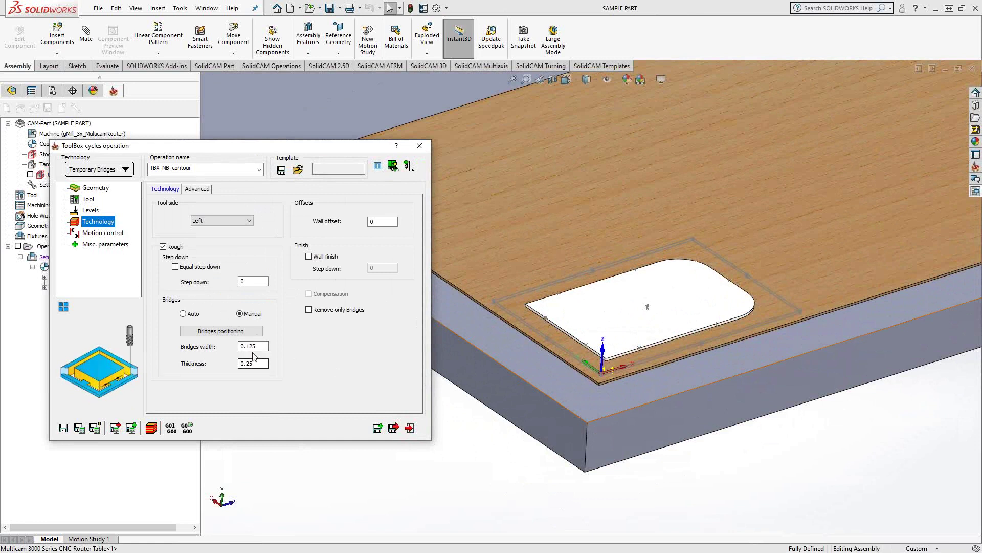
click(183, 314)
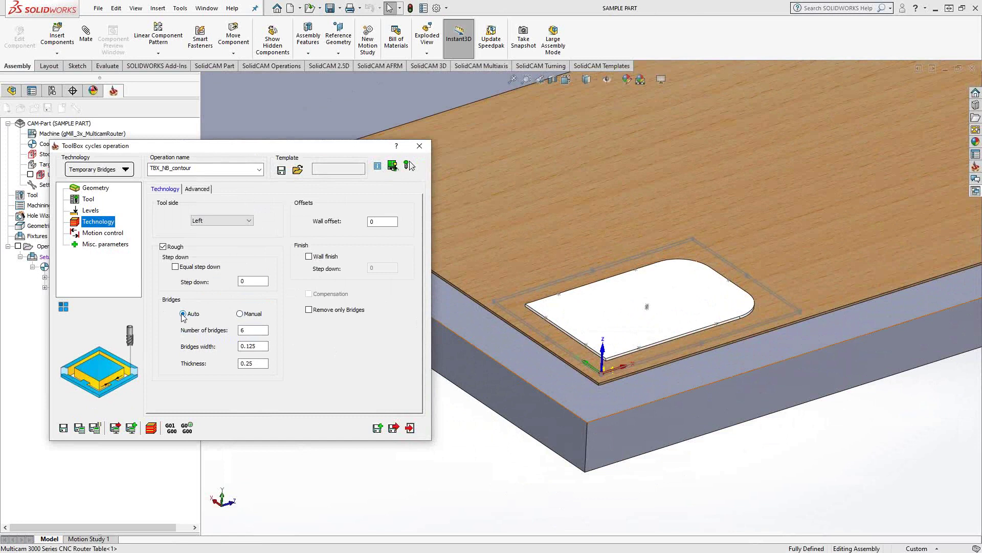
click(240, 314)
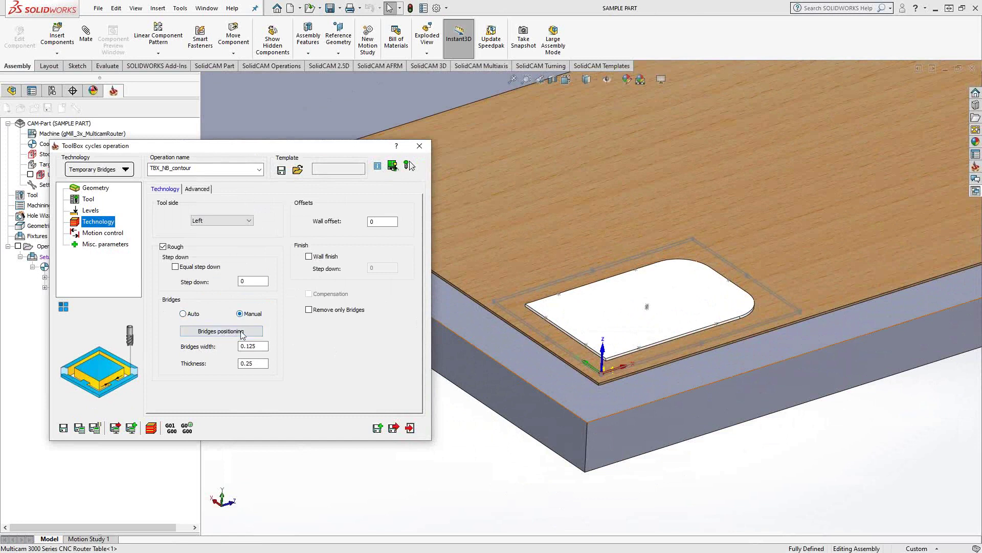
click(410, 427)
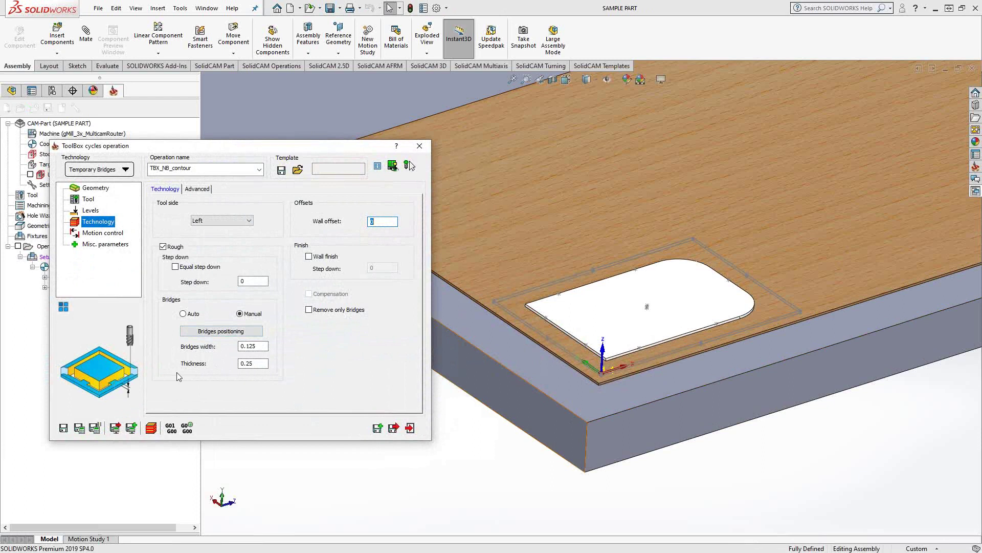
click(410, 428)
click(55, 277)
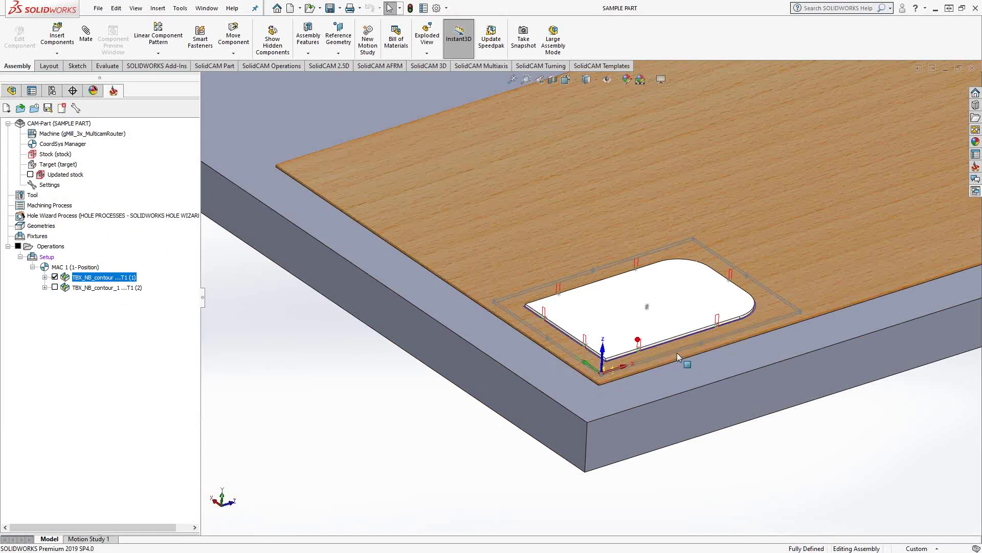
scroll(665, 335, down, 5)
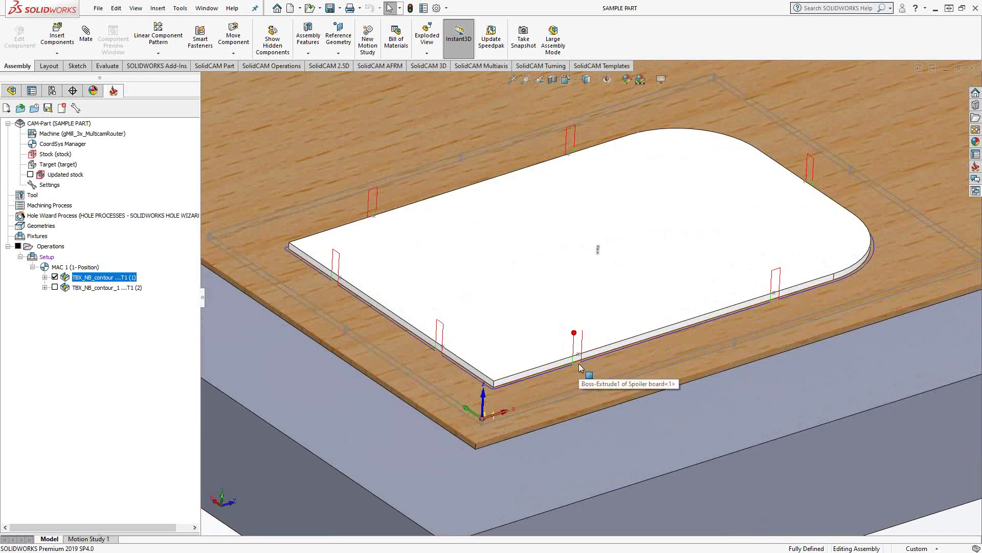
scroll(578, 364, down, 3)
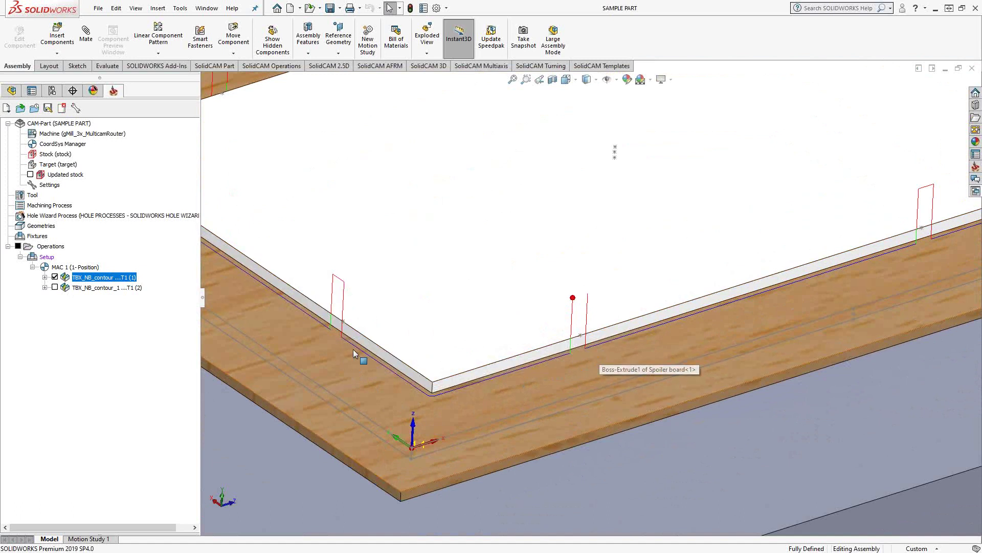
click(54, 277)
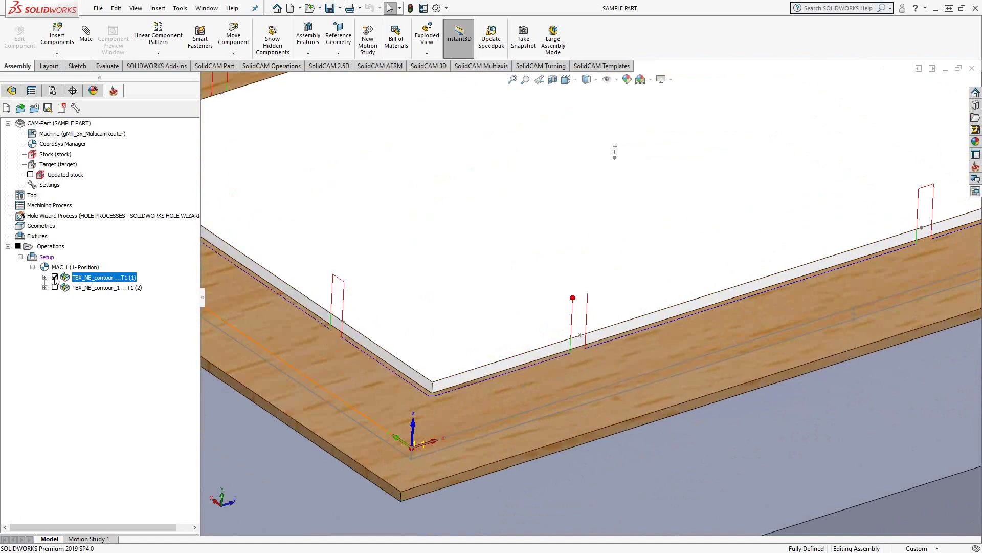
Run a SolidVerify simulation of TBX_NB_contour to confirm the cut leaves bridge tabs
right_click(134, 288)
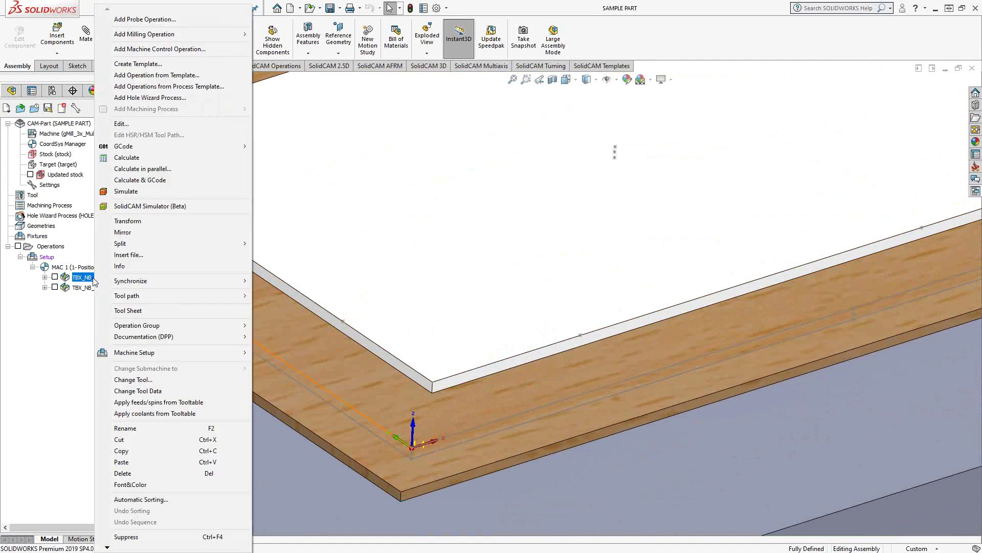
click(126, 191)
click(177, 339)
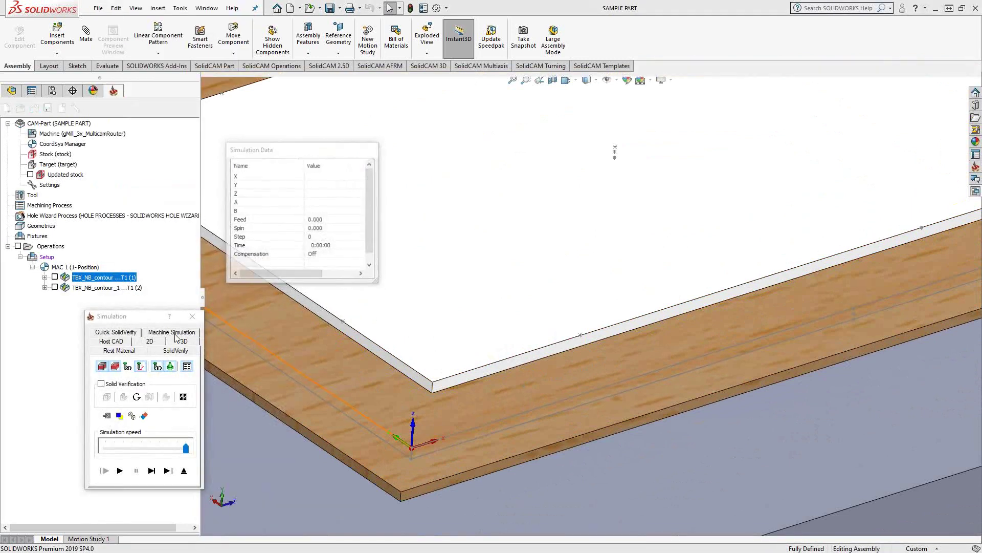
click(120, 470)
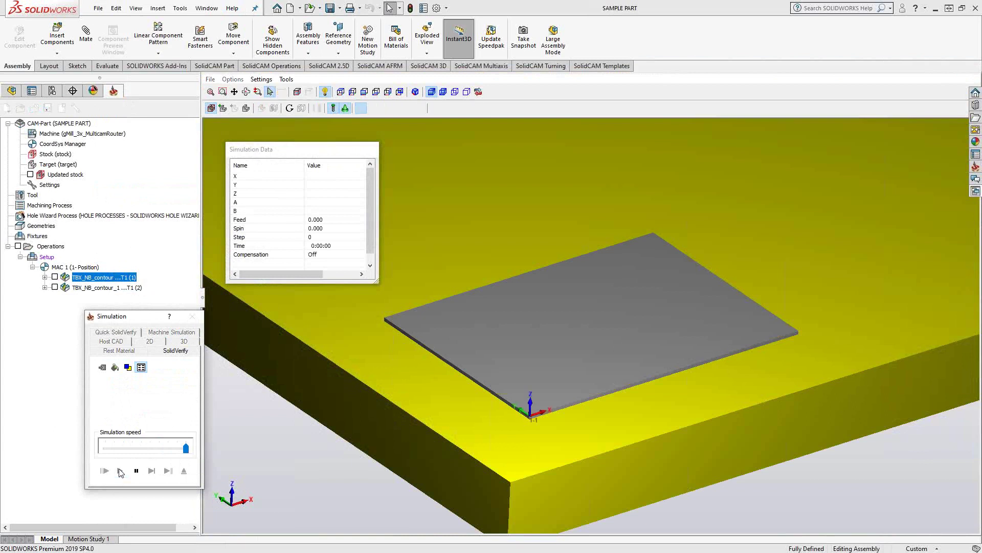
scroll(527, 366, up, 6)
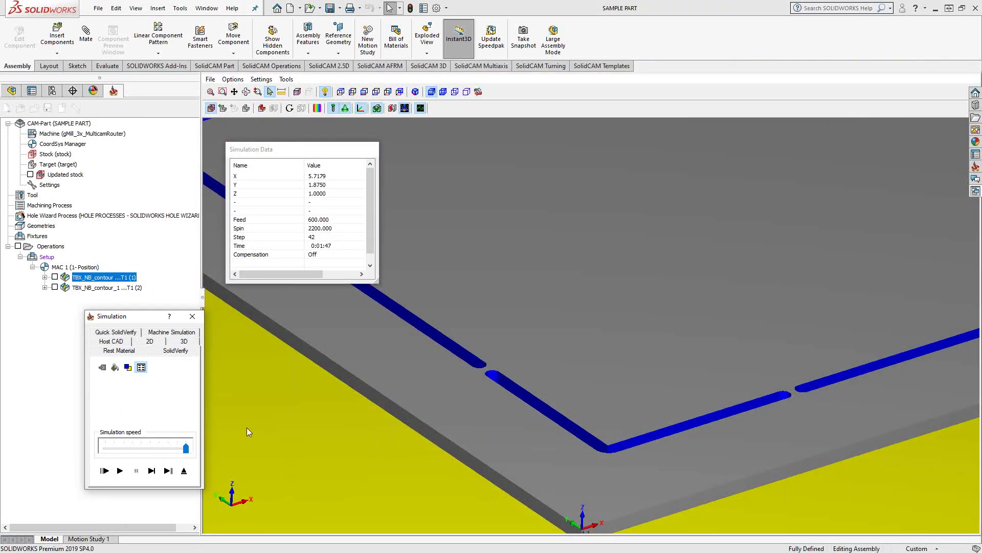
click(184, 470)
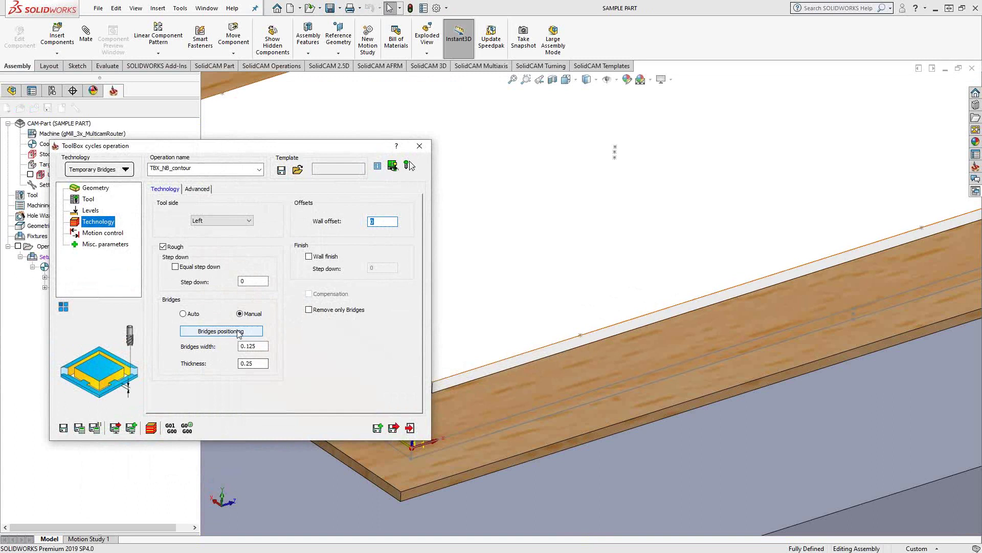
Add a bridge point at 24.7568 % along the contour in the Bridge points list
click(238, 331)
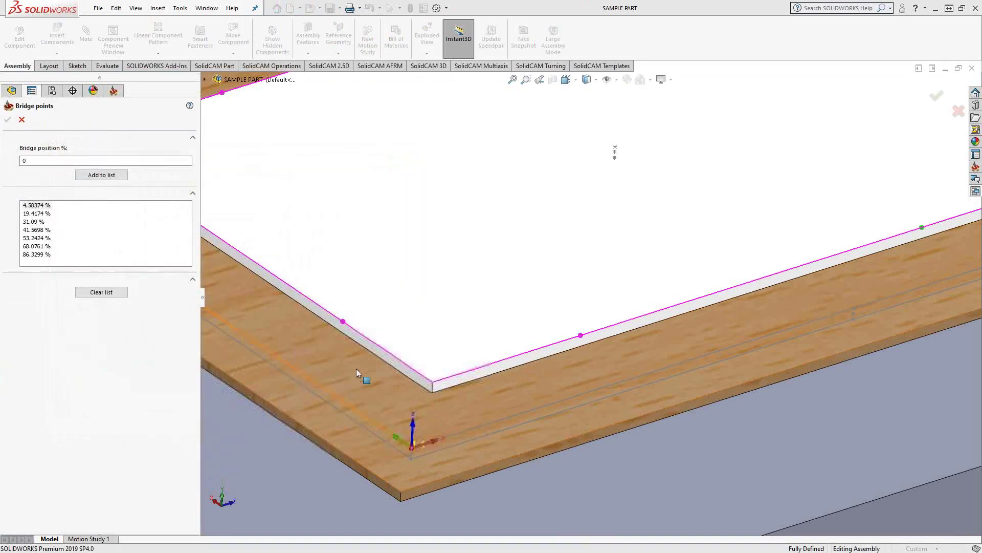
click(457, 372)
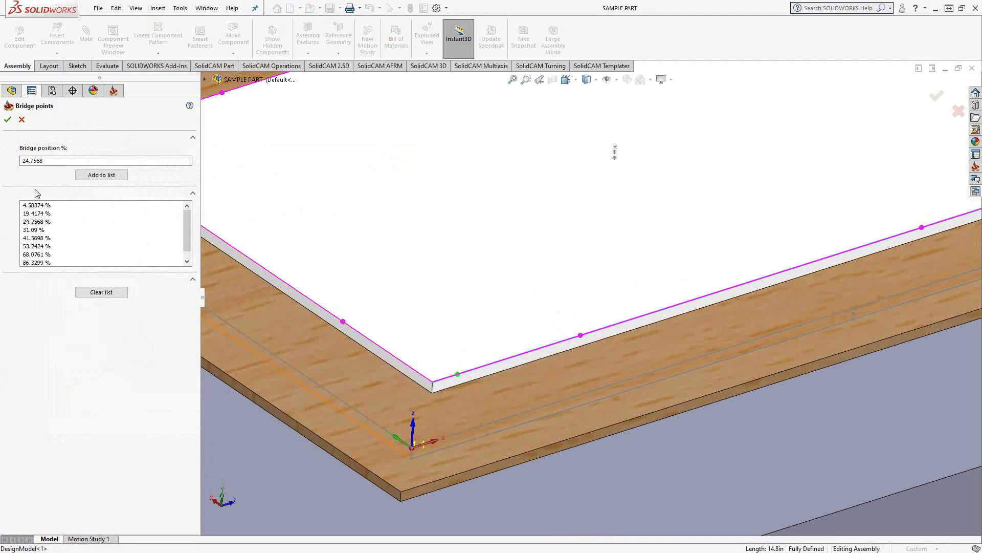
click(8, 120)
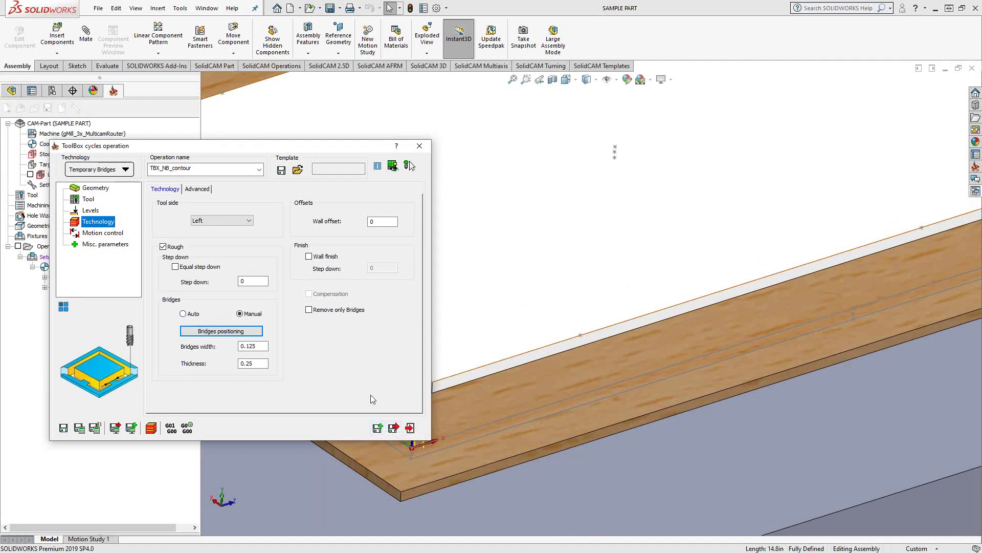
Save & Copy the first operation, verify TBX_NB_contour_1 removes only bridges, and show its toolpath
click(377, 429)
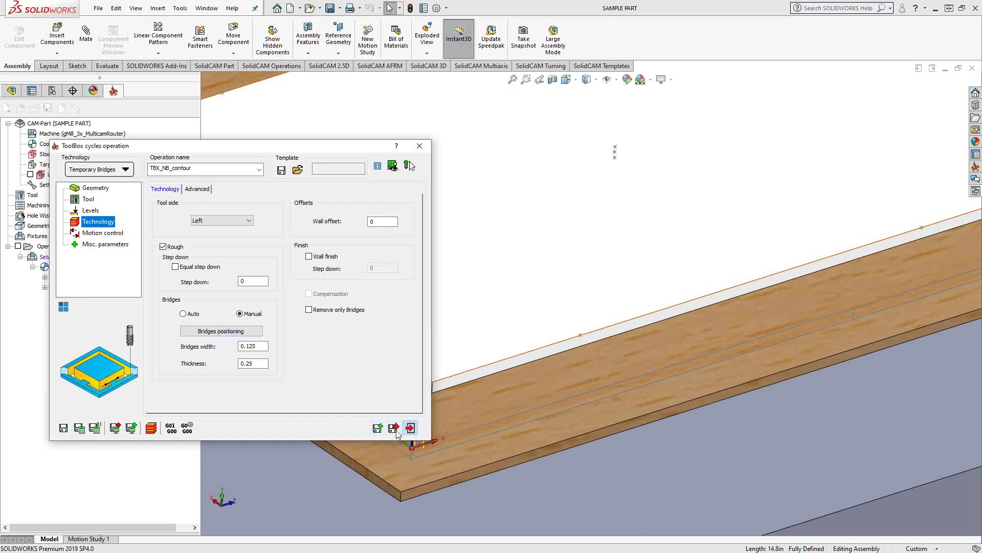
click(102, 288)
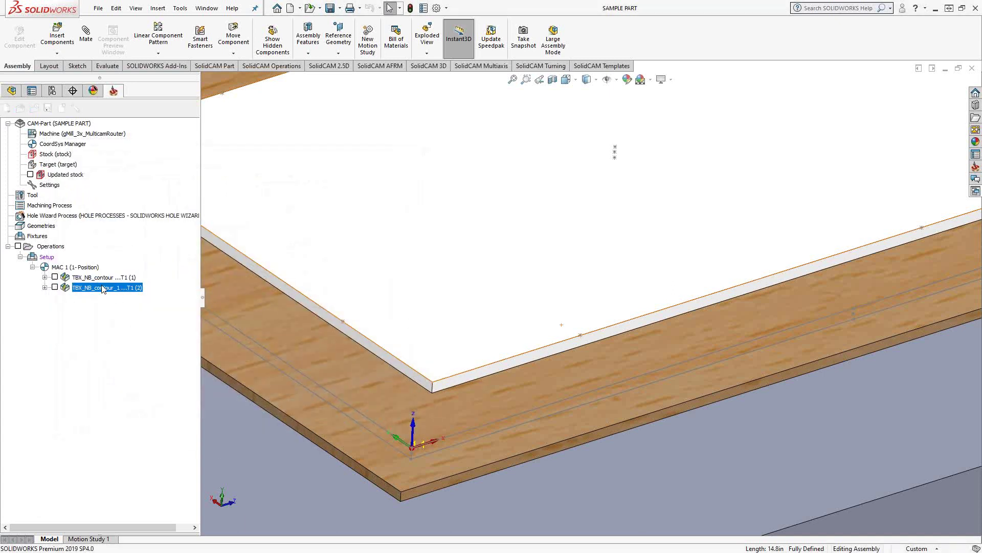
double_click(102, 288)
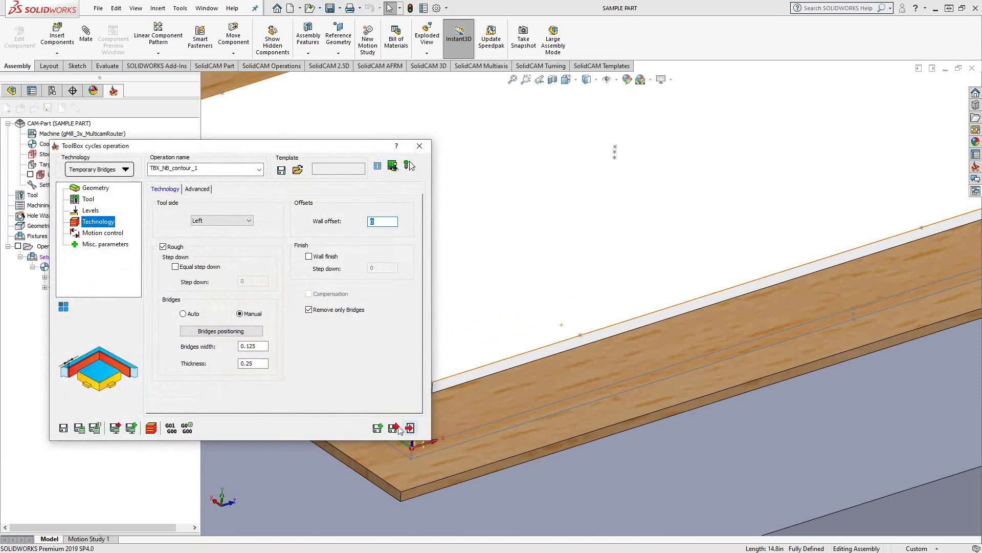
click(420, 146)
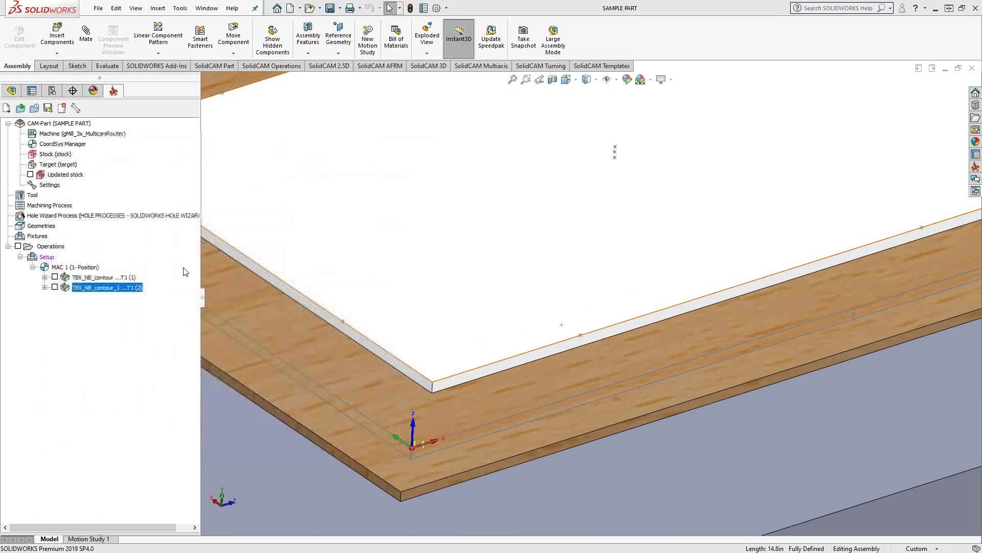
click(54, 287)
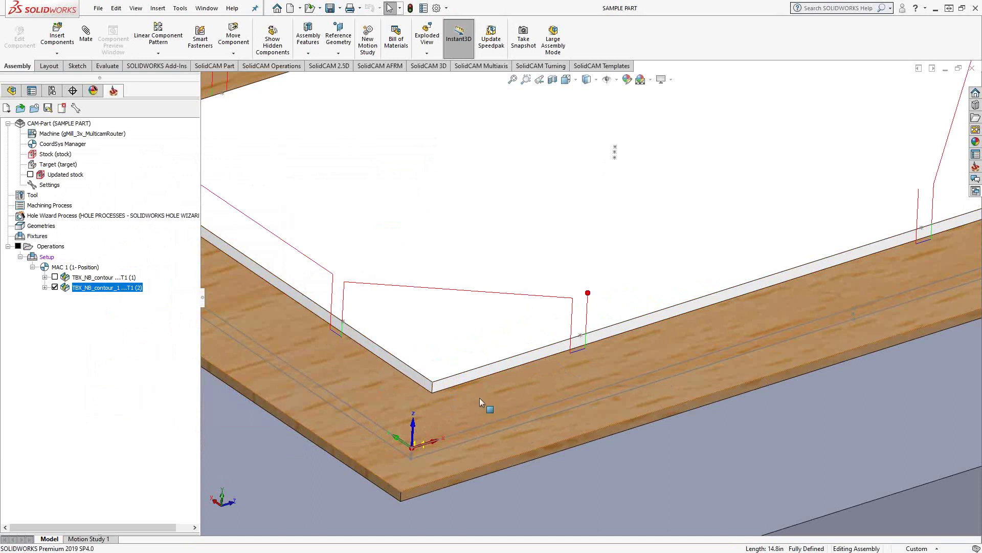
scroll(475, 395, up, 5)
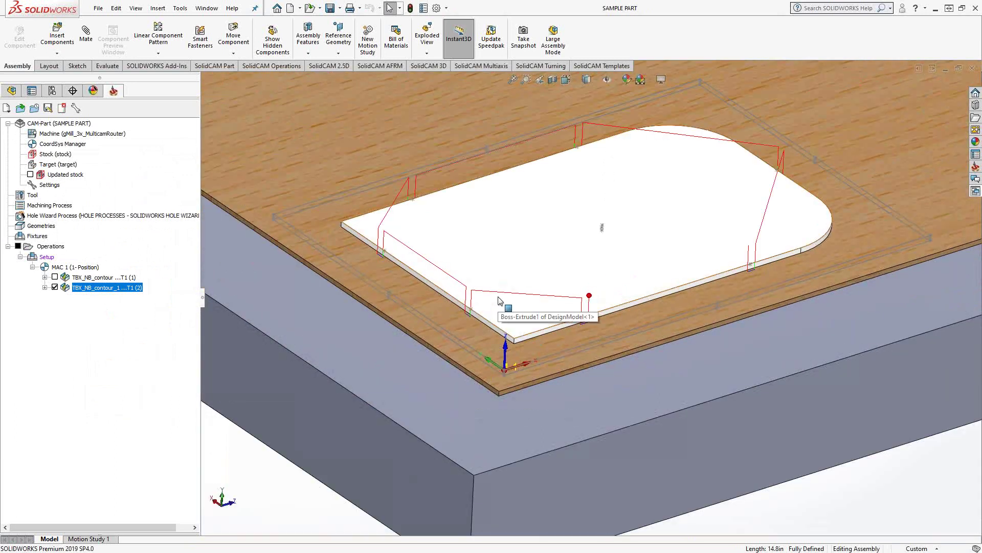